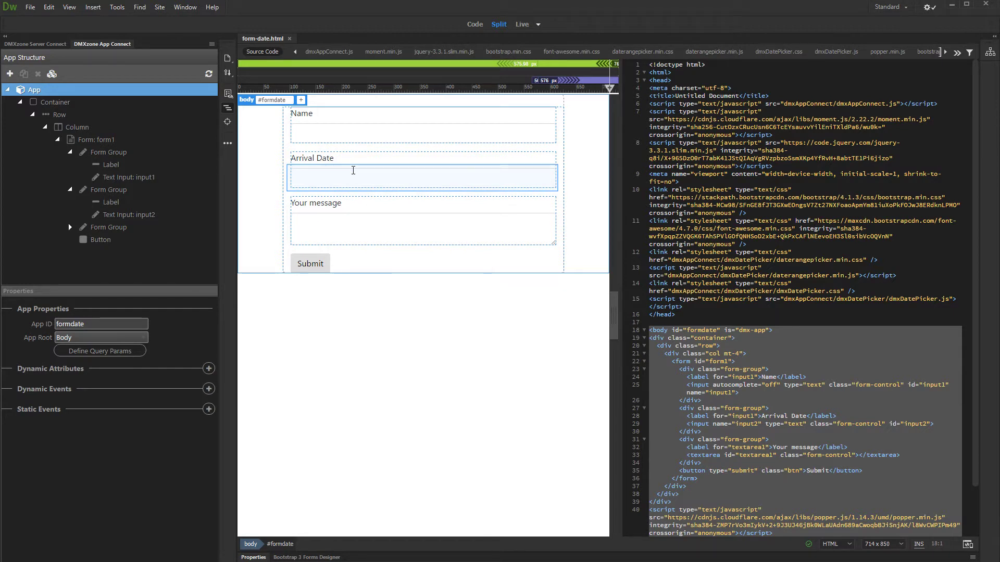
# - Show the properties of the Arrival Date text input (input2)
pyautogui.click(137, 216)
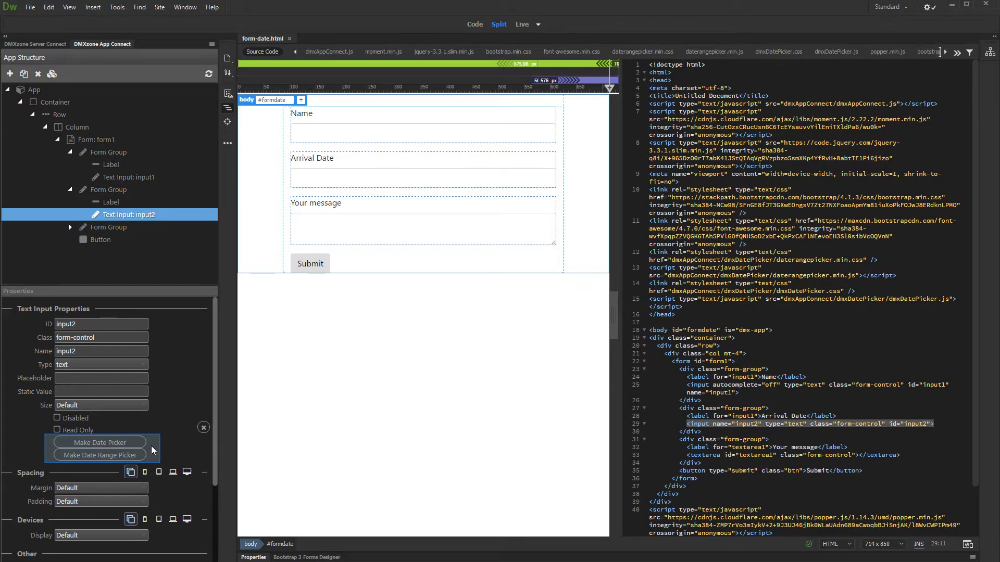
# - Convert Arrival Date to a date picker and advance its browser calendar to October 2018
pyautogui.click(107, 443)
pyautogui.scroll(-2, 181, 368)
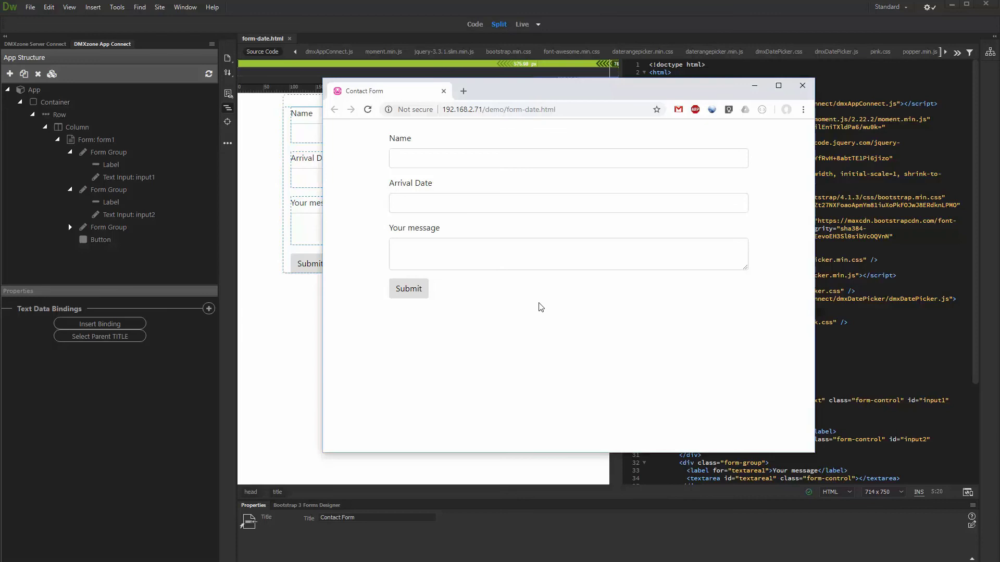
pyautogui.click(414, 201)
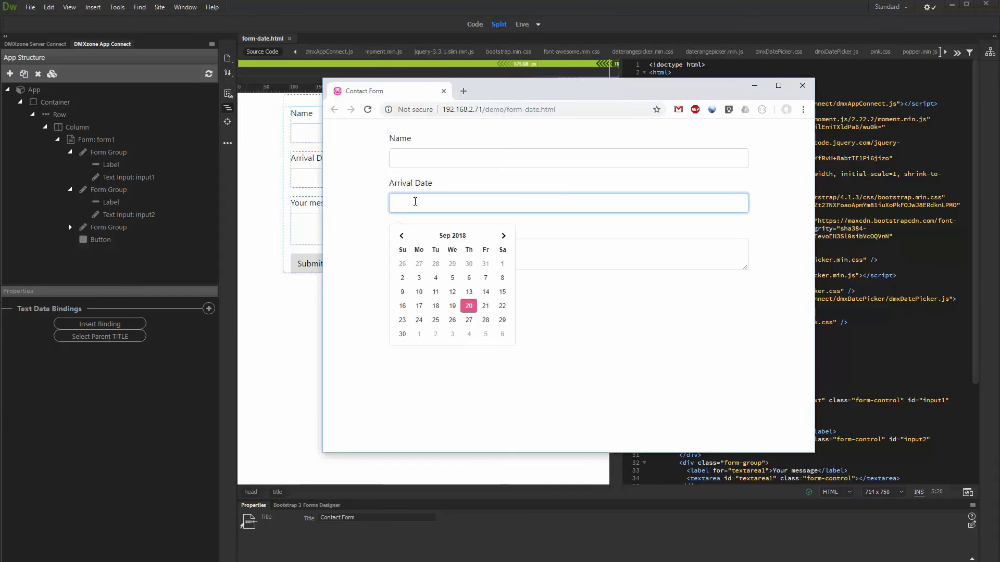
pyautogui.click(503, 236)
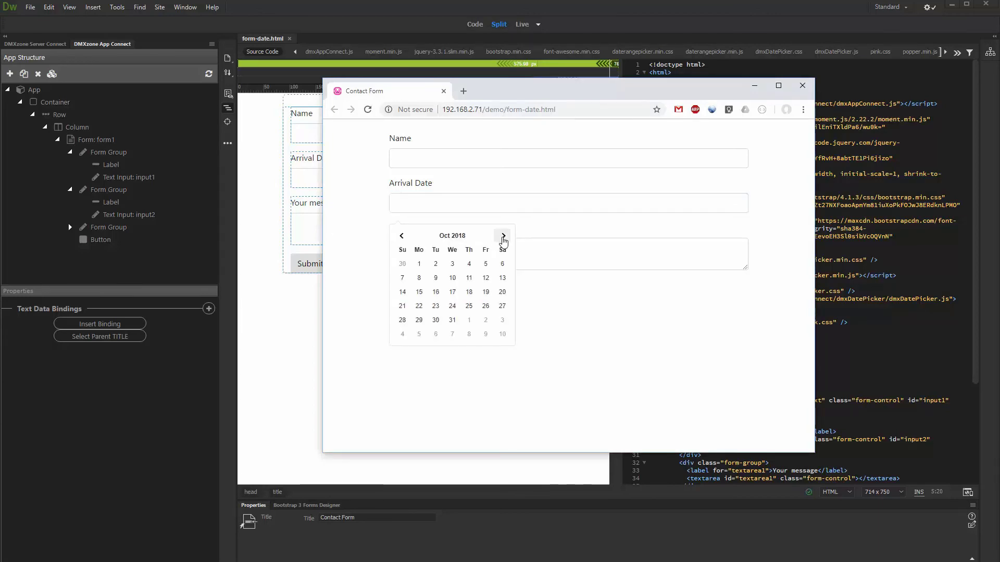